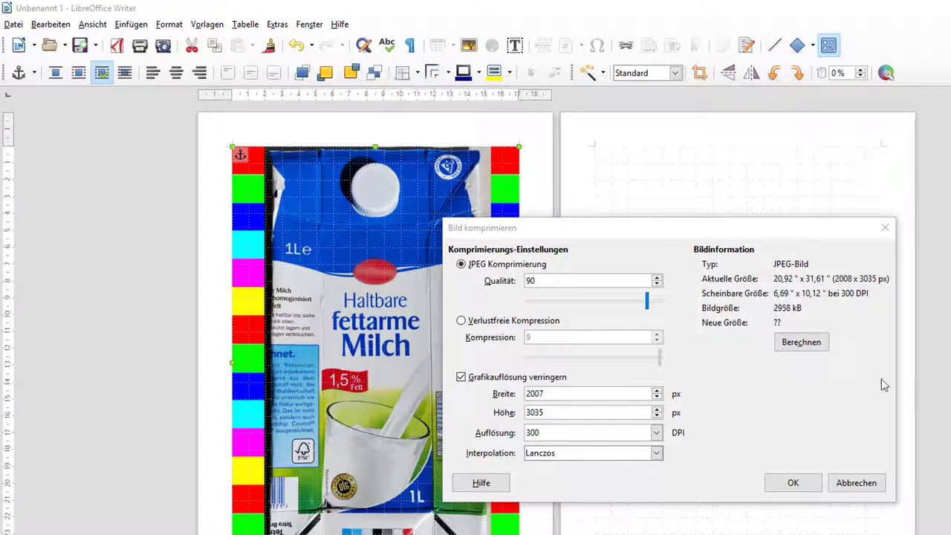
Calculate the new file size and compress the milk carton picture as JPEG with quality 90 at 300 DPI.
click(713, 227)
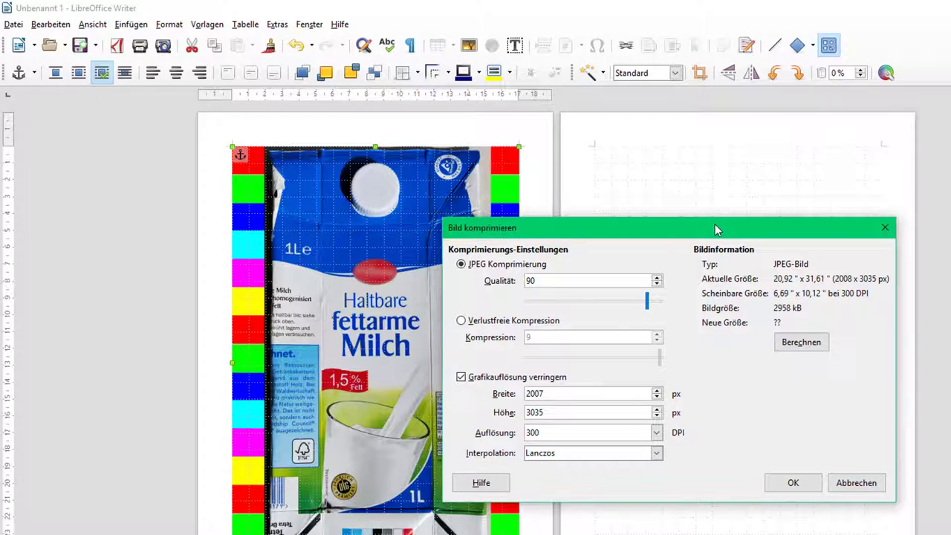
click(801, 343)
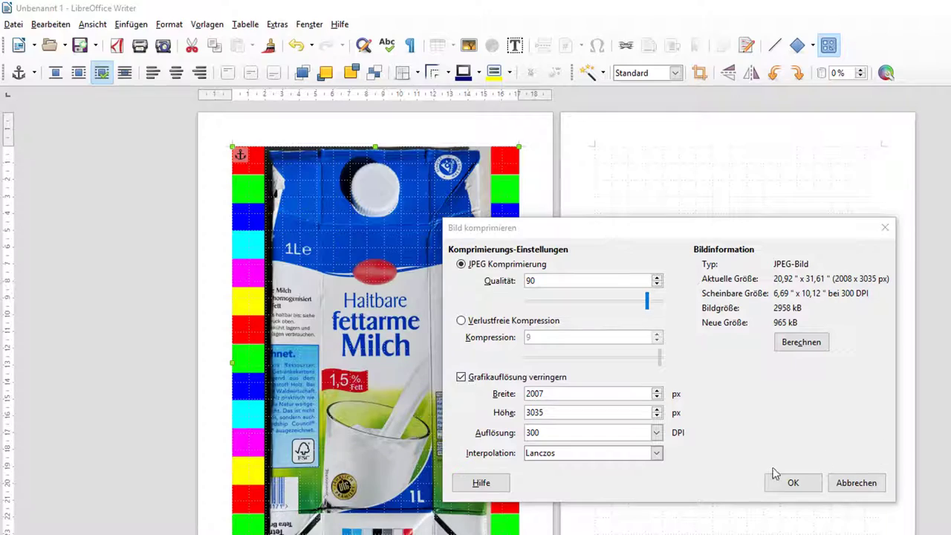
click(736, 233)
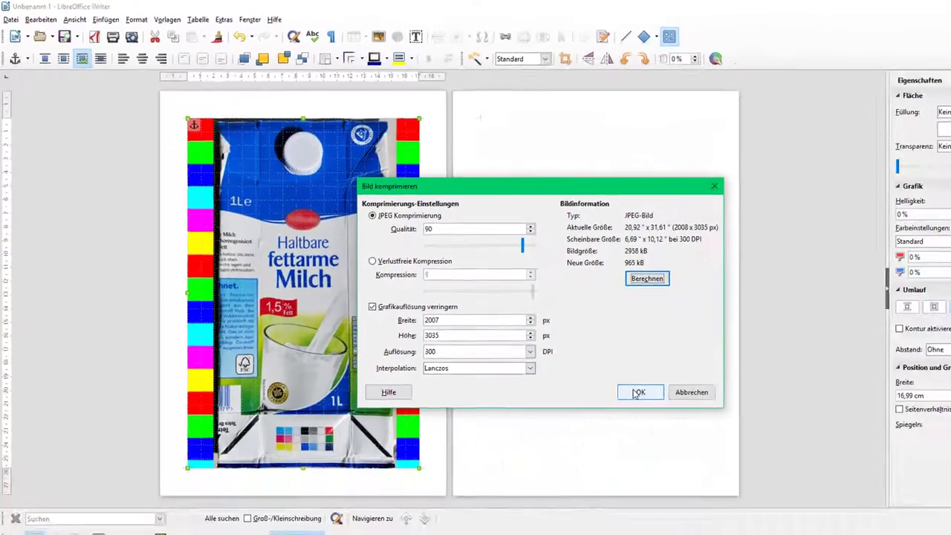
click(784, 480)
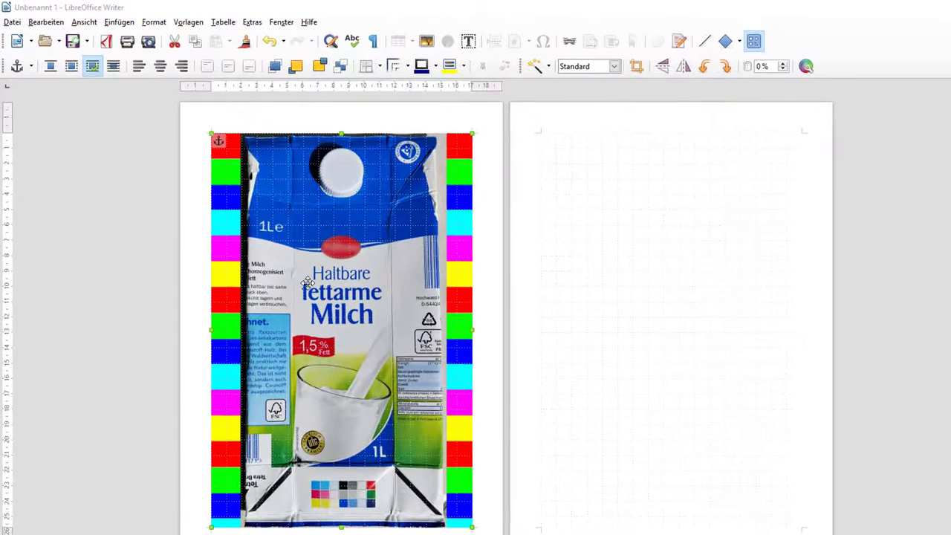
Export the compressed milk carton picture as JPEG file 2016_HB_LO_EeB_Milchtüte_1_MB in the folder "EeB - Bilder für Projekt".
right_click(307, 282)
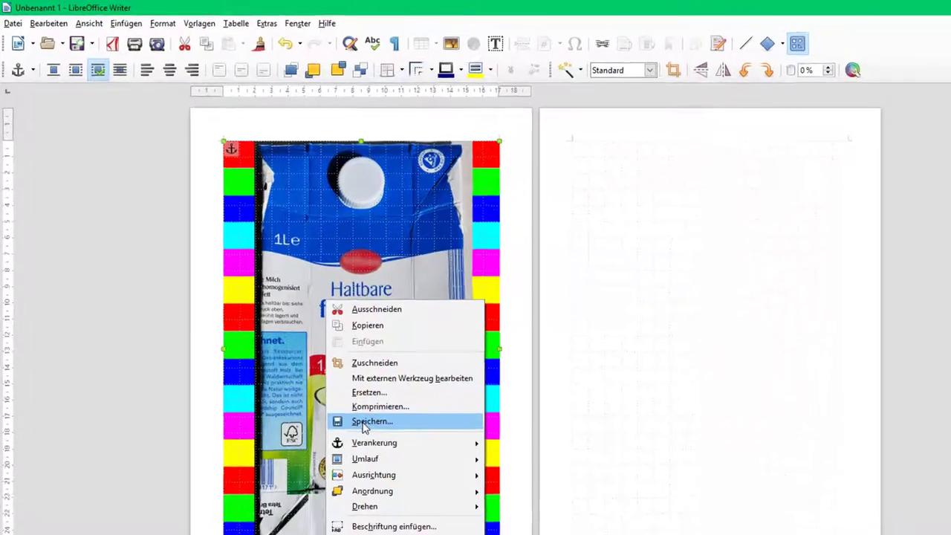
click(372, 397)
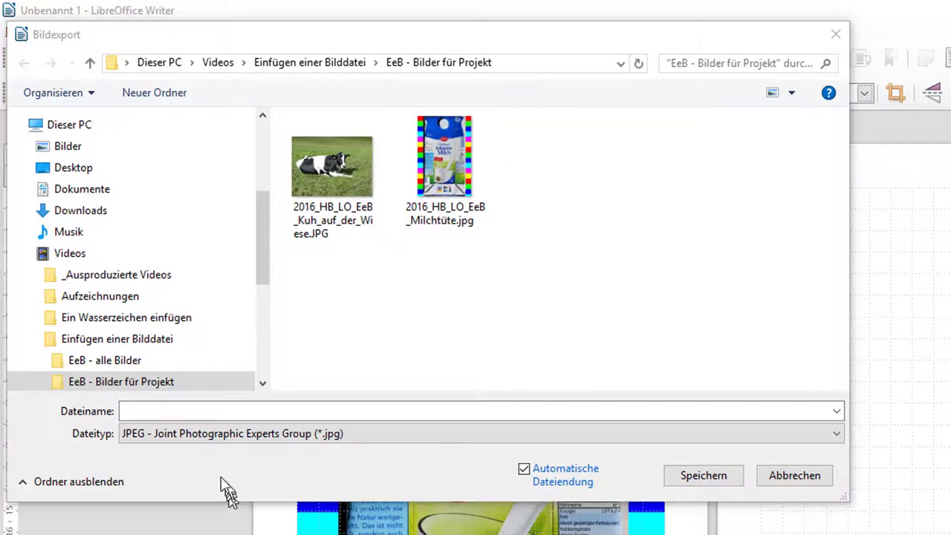
click(172, 409)
text(2016)
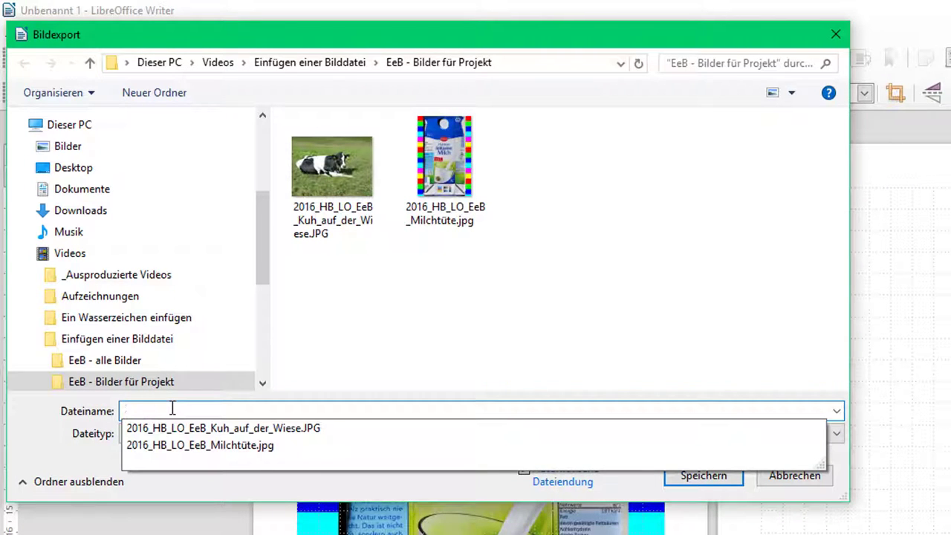
text(_HB_LO_E)
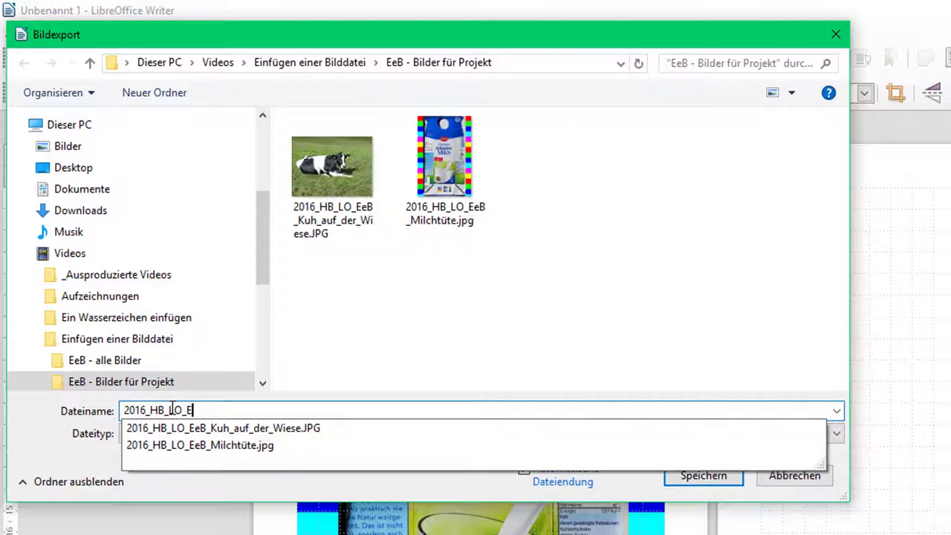
text(eB)
text(_Mil)
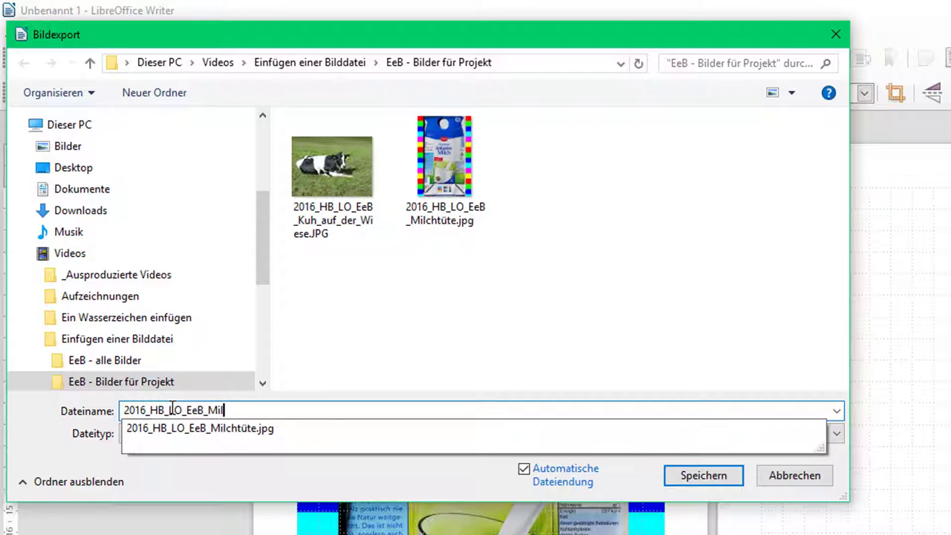
text(chtüte_1_MB)
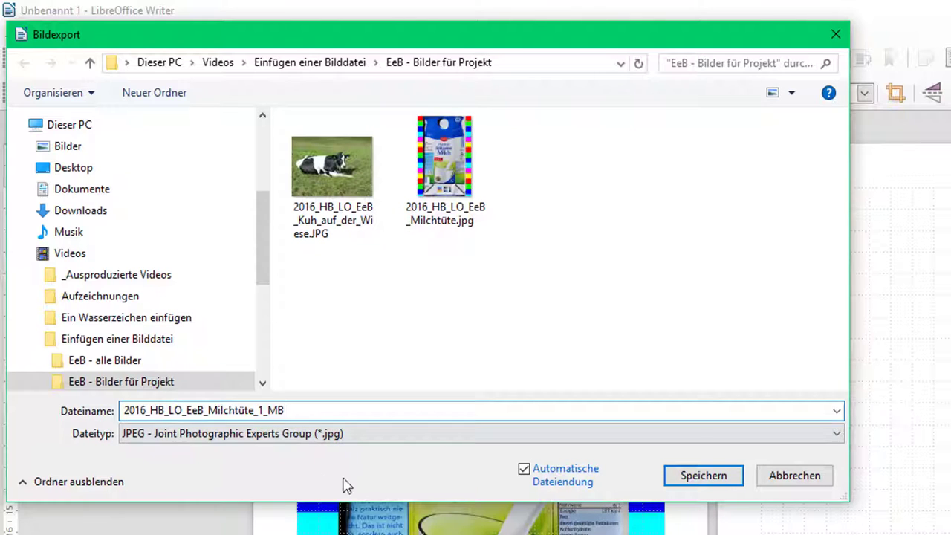
click(676, 479)
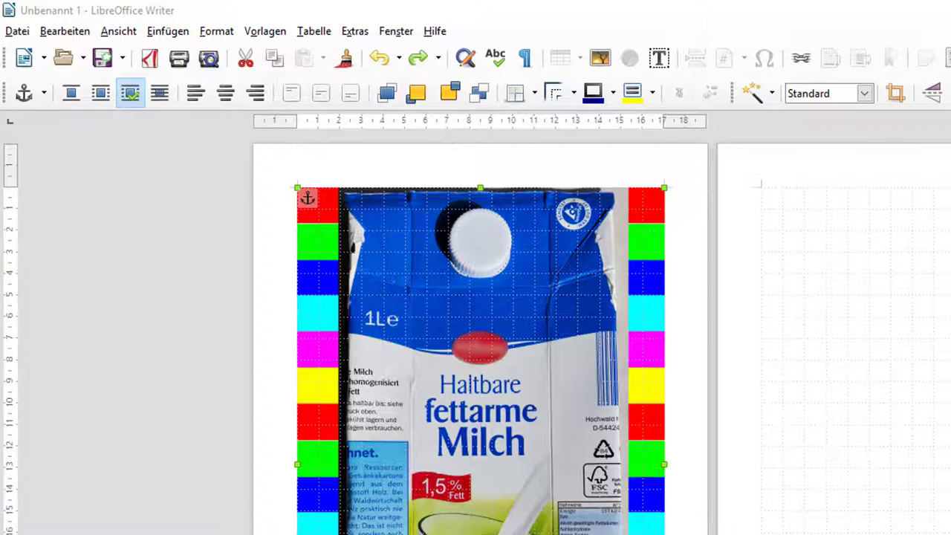
Resize the milk carton picture to a width of 8,5 cm with its aspect ratio kept.
right_click(484, 200)
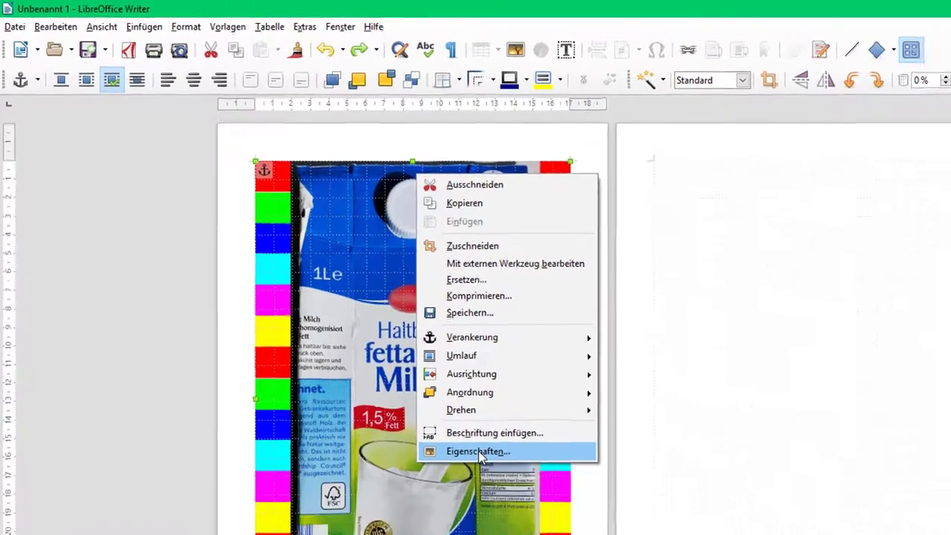
click(556, 524)
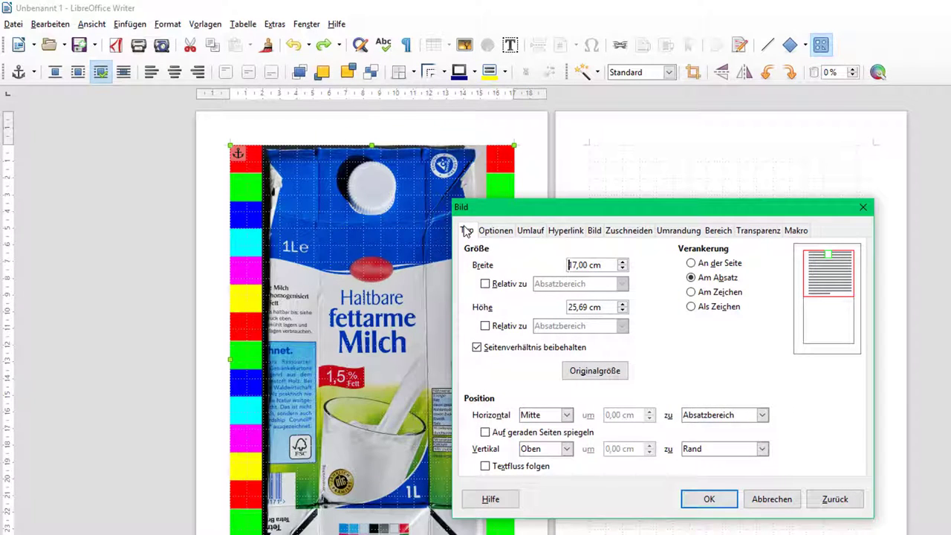
click(535, 347)
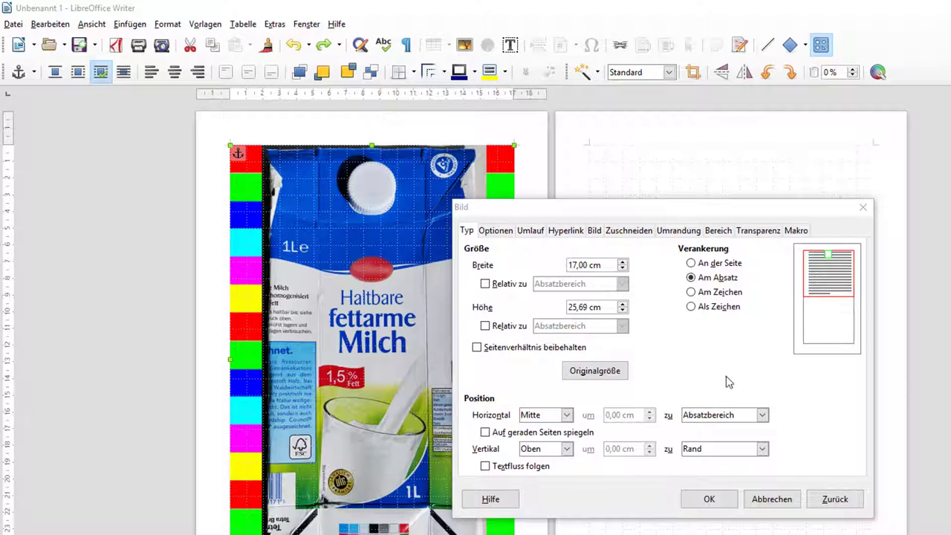
click(476, 348)
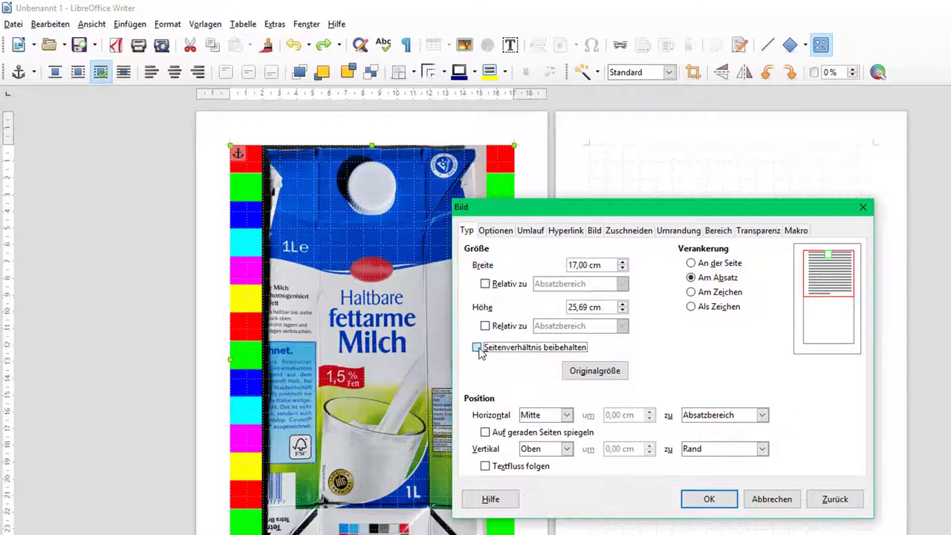
click(586, 266)
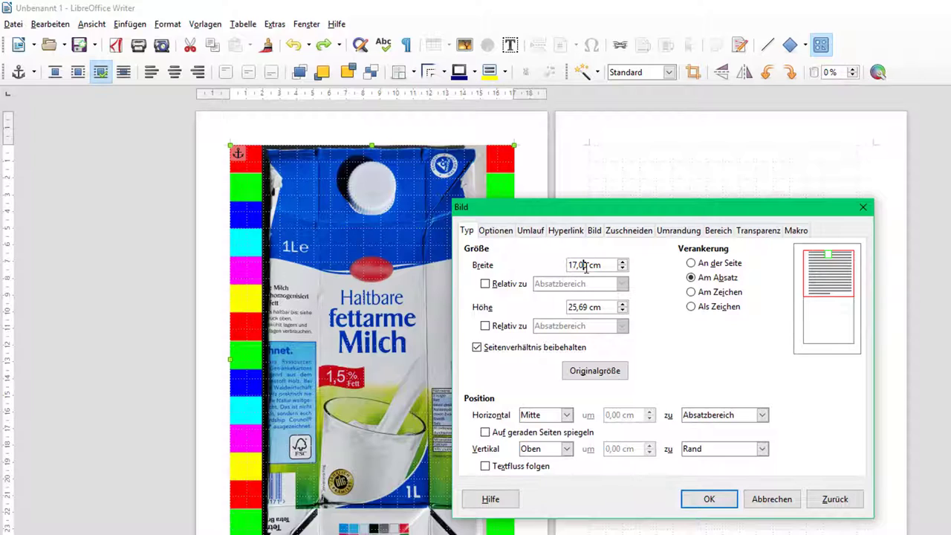
drag(587, 266, 547, 272)
text(8,5)
click(722, 503)
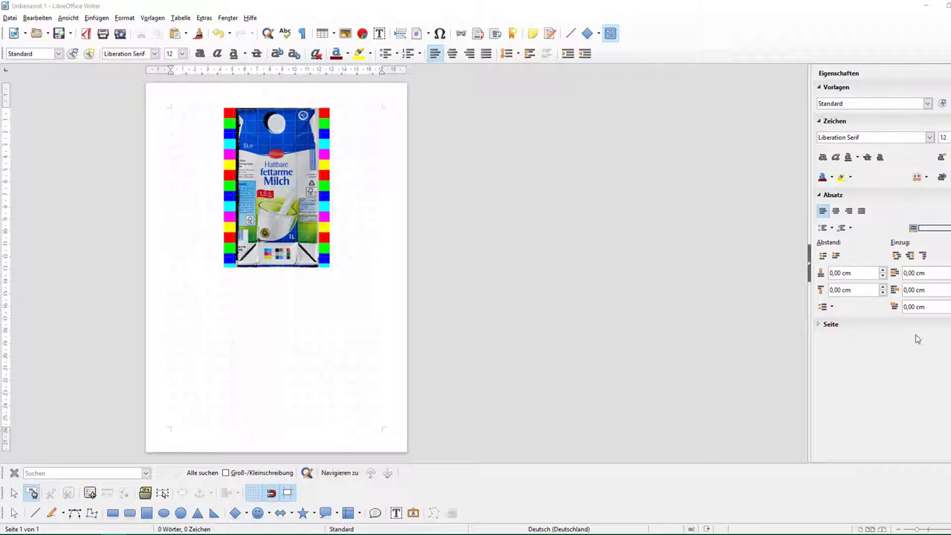
Insert the picture 2016_HB_LO_EeB_Kuh_auf_der_Wiese.JPG from the folder "EeB - Bilder für Projekt".
click(285, 307)
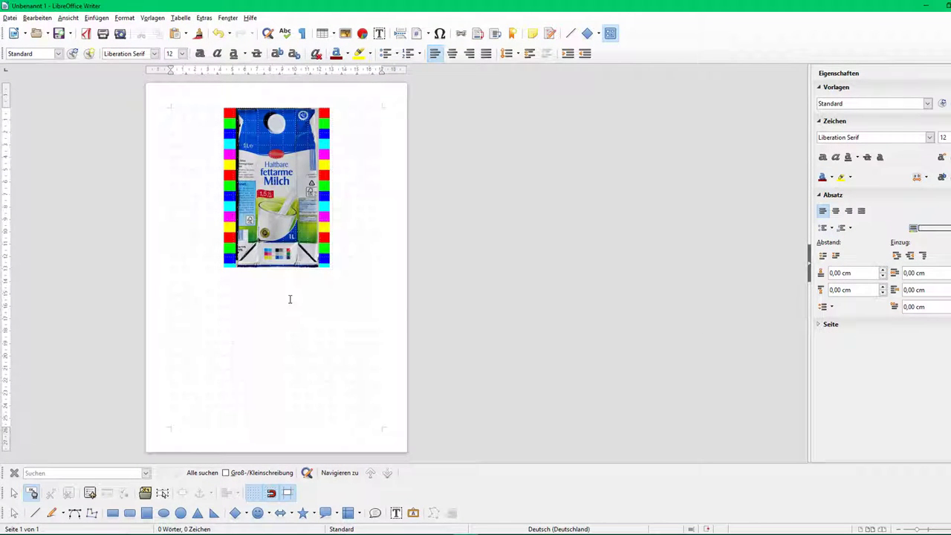
click(278, 260)
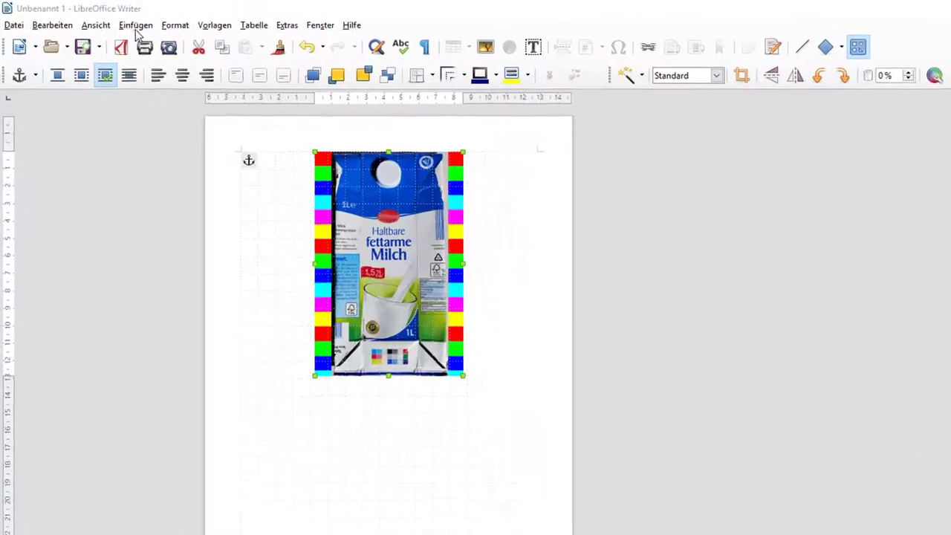
click(95, 19)
click(152, 82)
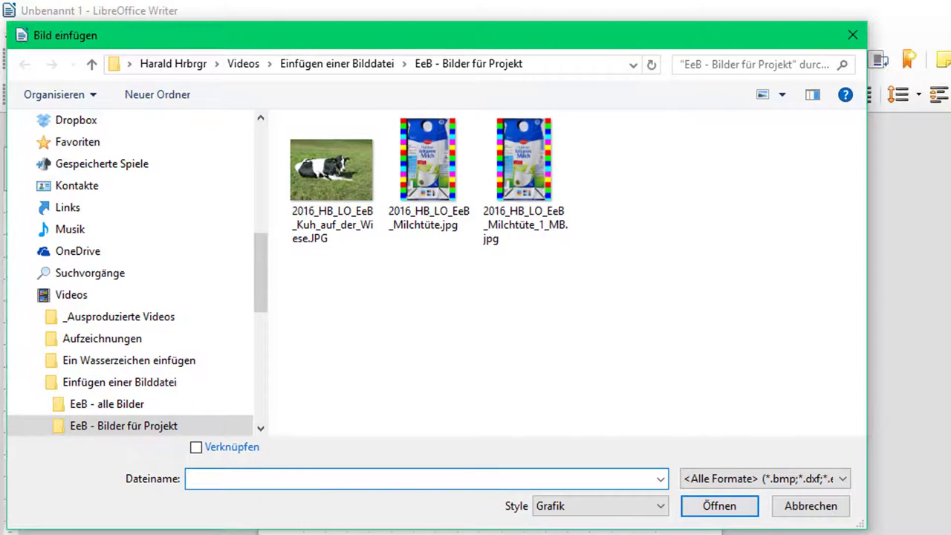
double_click(331, 170)
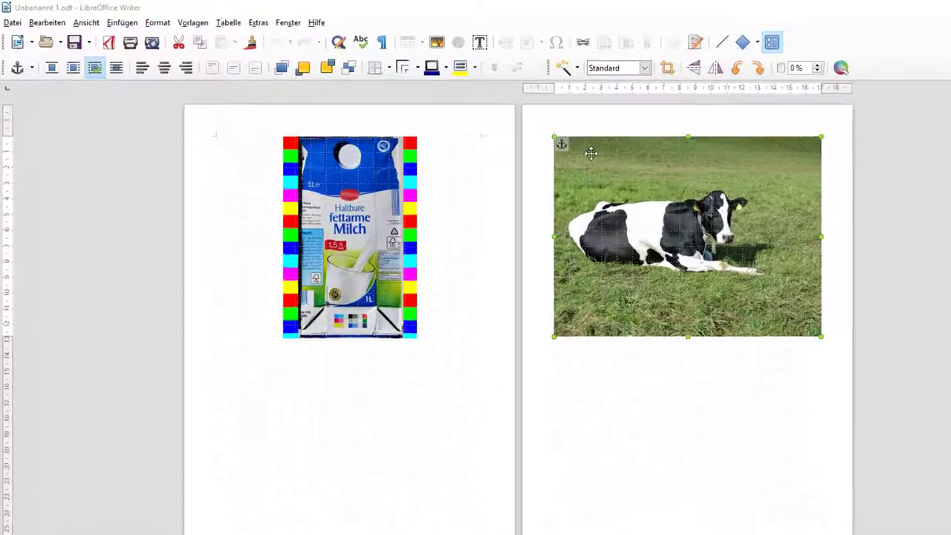
Compress the cow picture as JPEG with the resolution reduced to 300 DPI, calculating the new file size before applying.
right_click(461, 122)
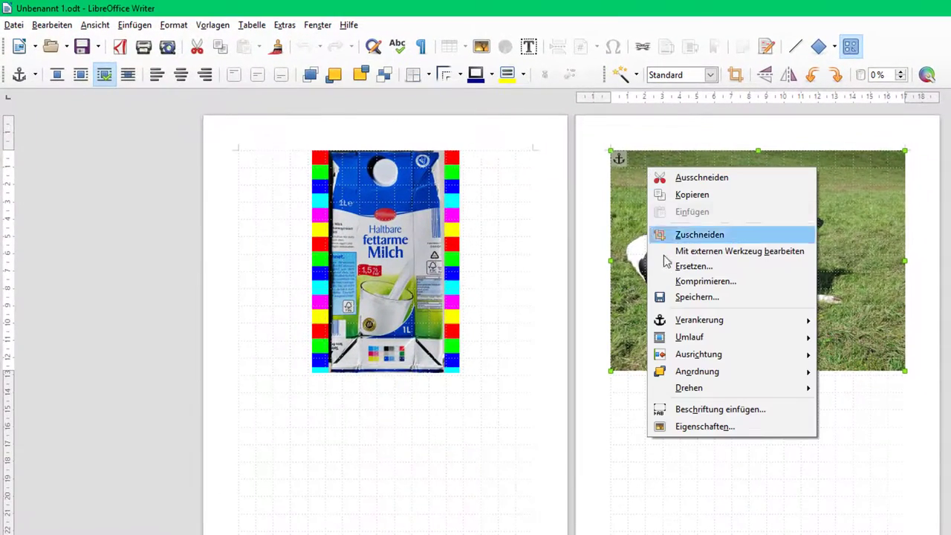
click(696, 287)
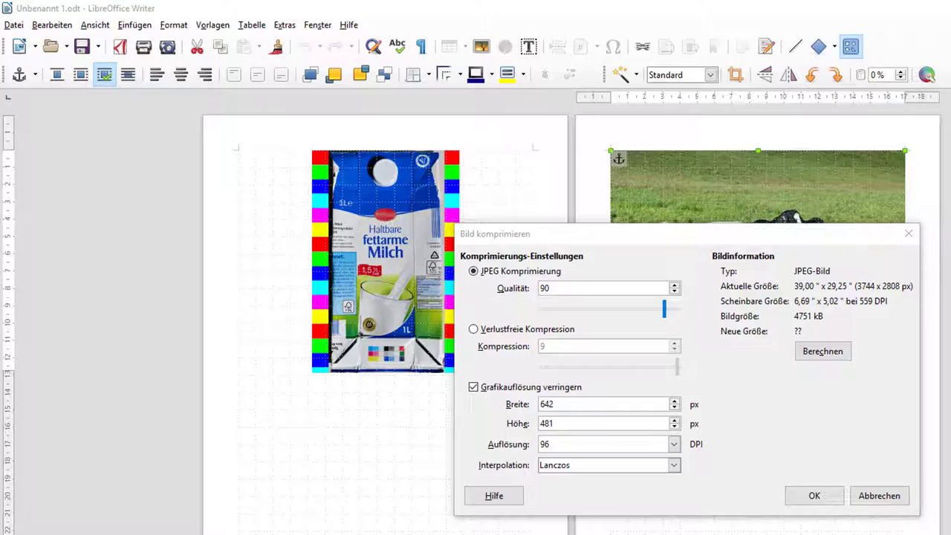
drag(559, 444, 533, 446)
text(300)
click(830, 230)
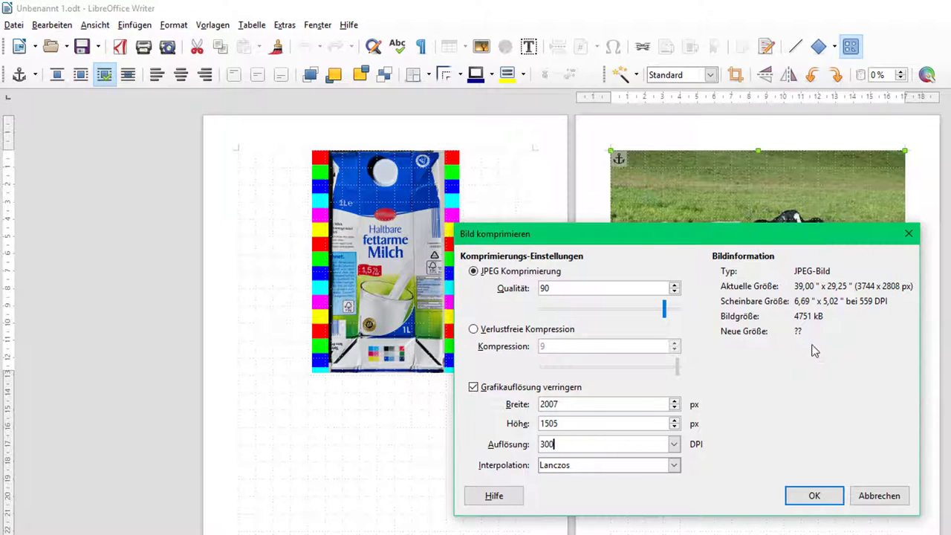
click(813, 353)
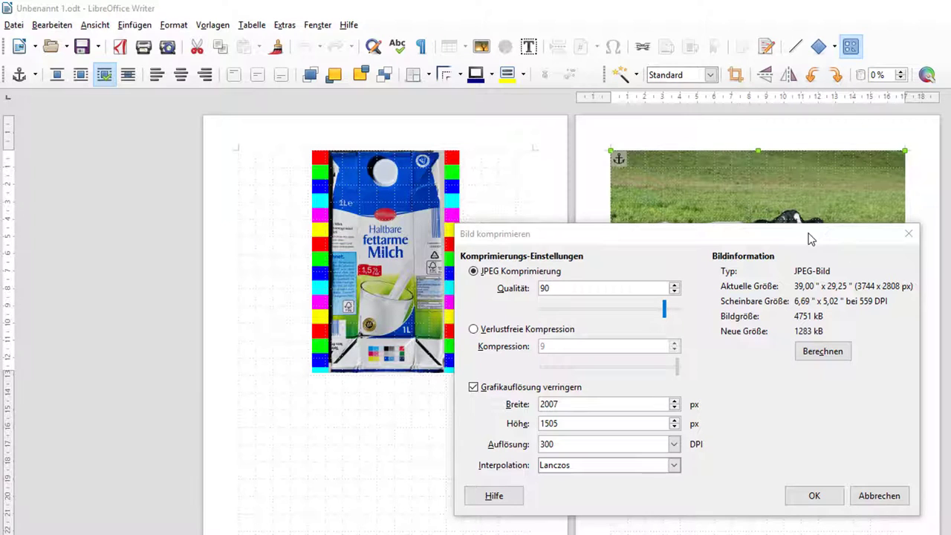
click(814, 495)
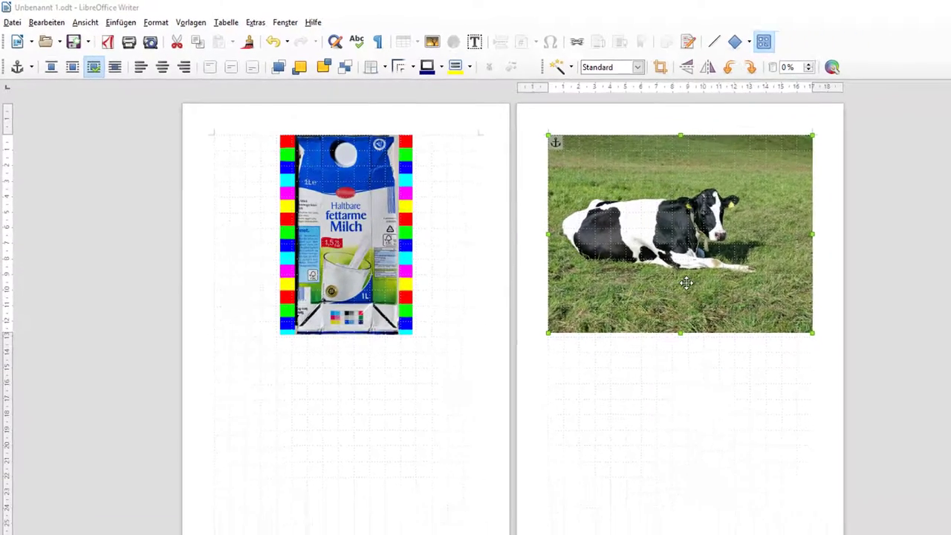
Export the compressed cow picture as JPEG file 2016_HB_LO_EeB_kuh_auf_der_Wiese_1_MB in the project picture folder.
right_click(769, 321)
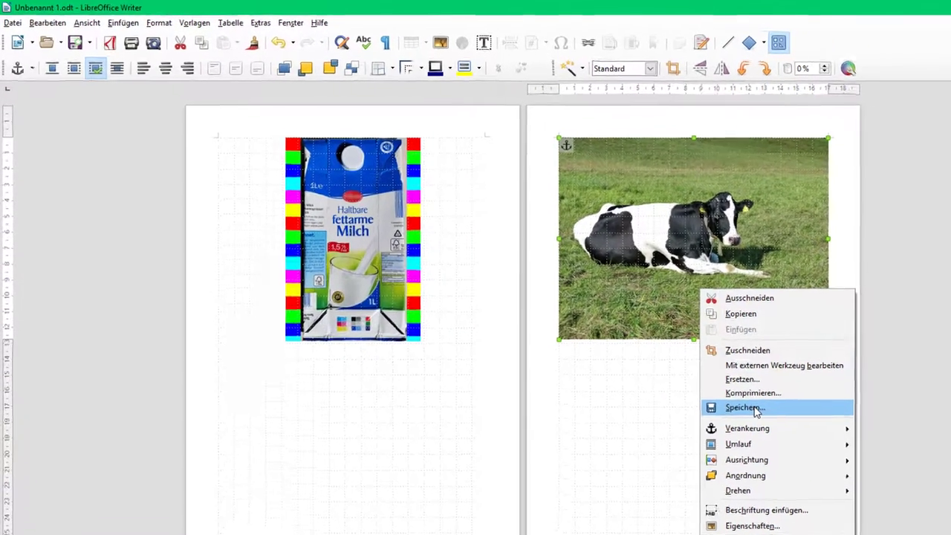
click(751, 408)
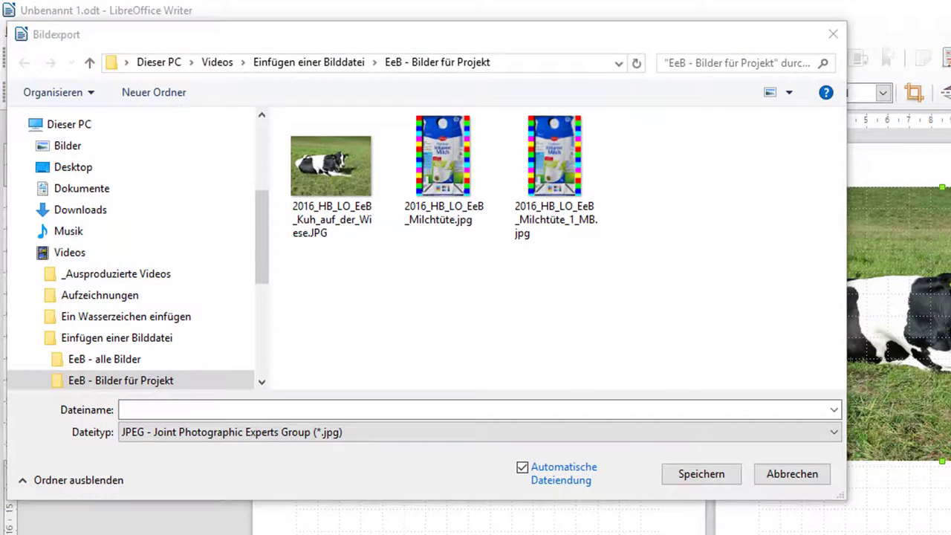
text(2016_HB_LO)
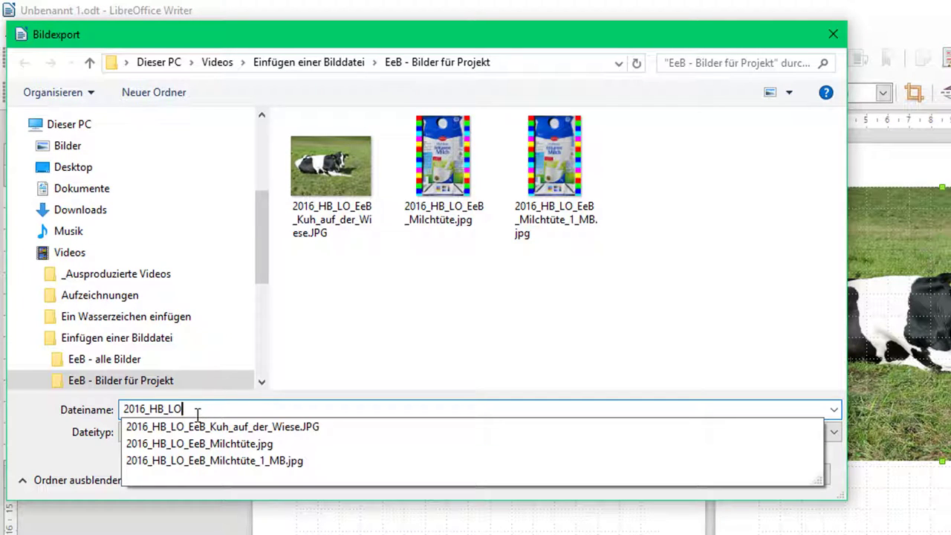
text(_EeB_kuh_auf_der_)
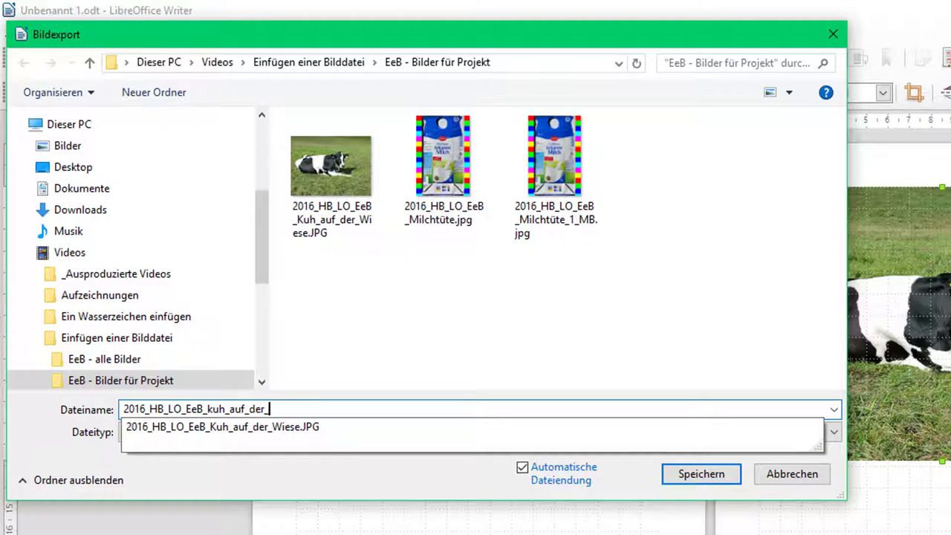
text(Wiese_1_MB)
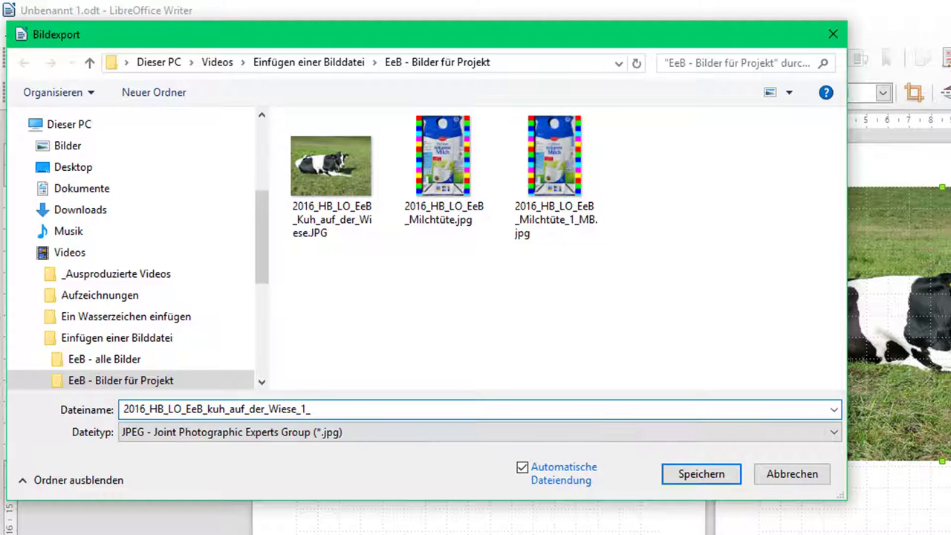
click(706, 474)
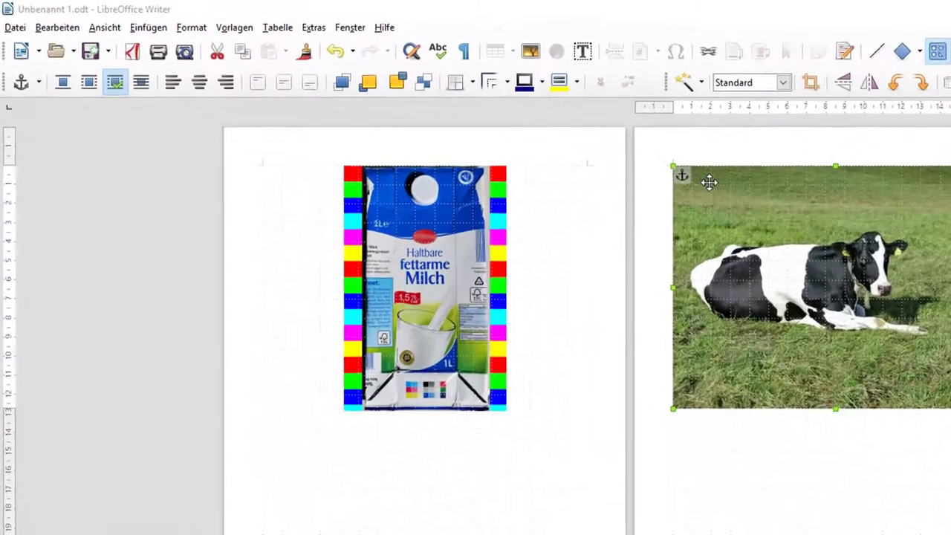
Resize the cow picture to a width of 5 cm with its aspect ratio kept.
right_click(710, 182)
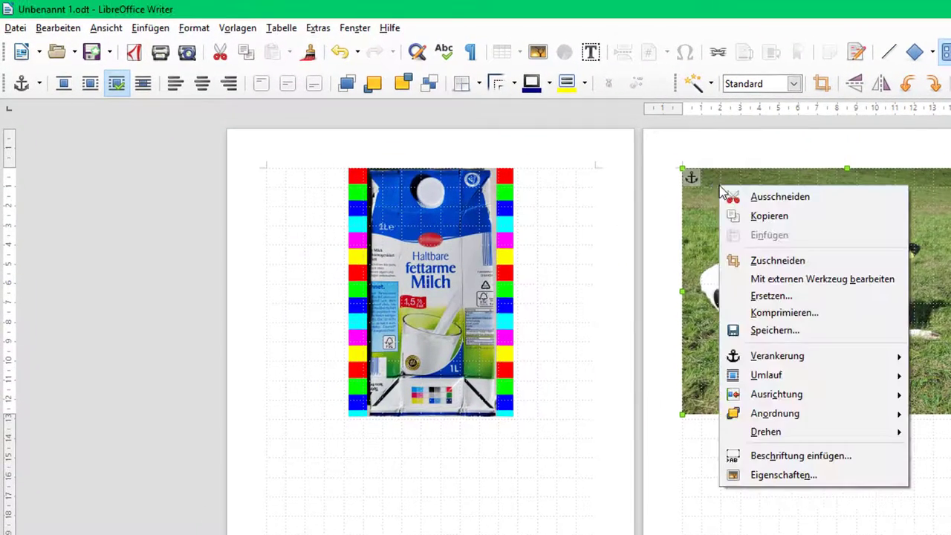
click(804, 476)
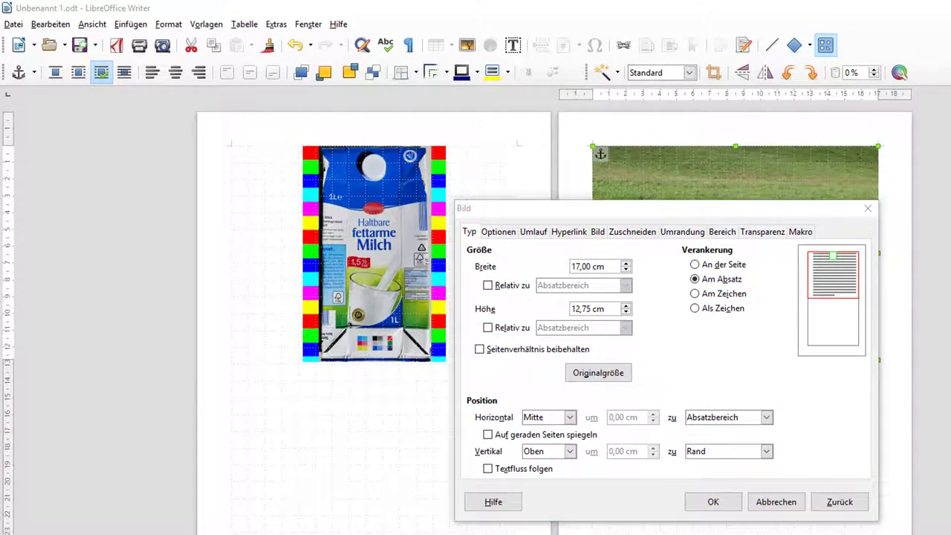
click(606, 217)
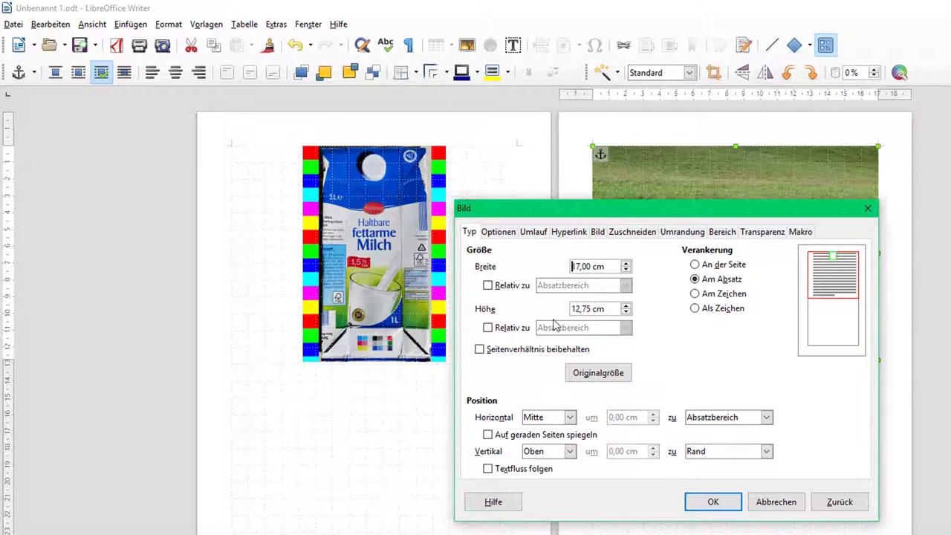
click(480, 349)
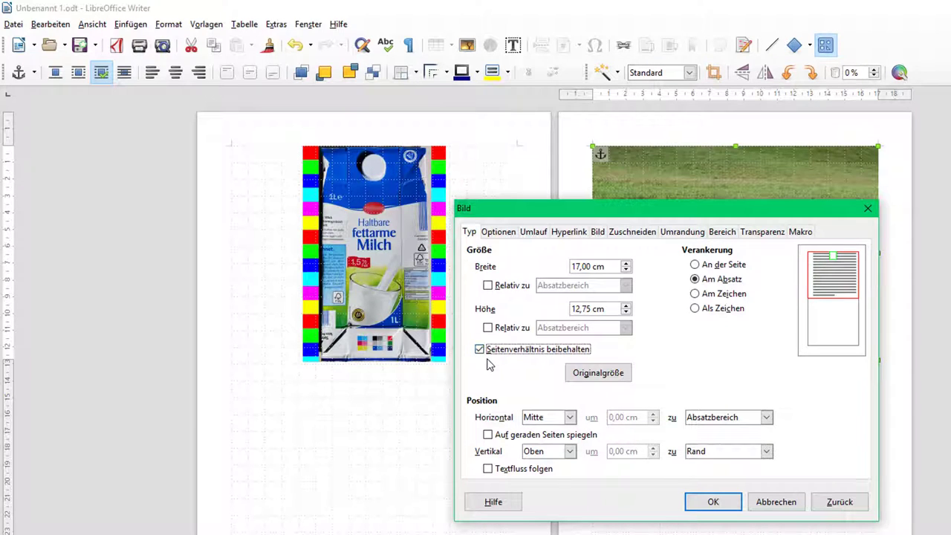
click(581, 267)
drag(581, 268, 570, 274)
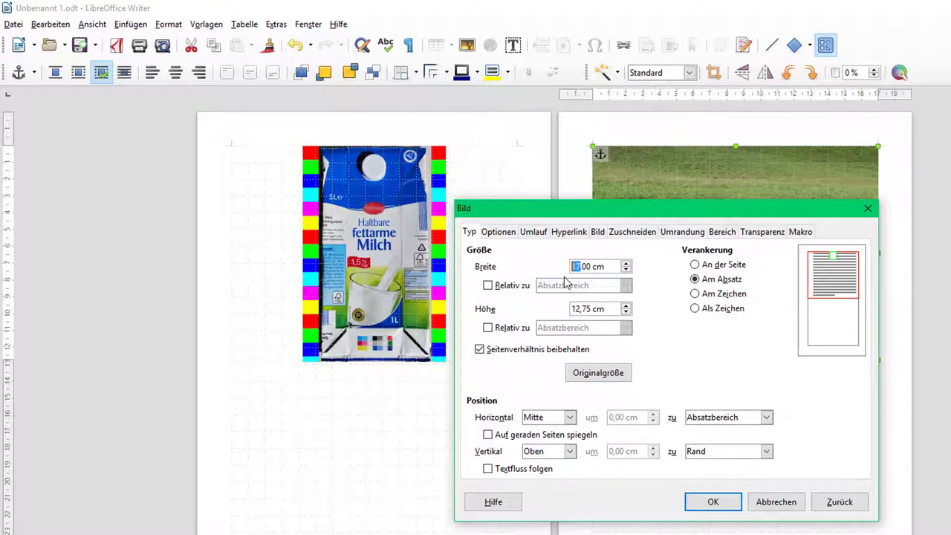
text(5)
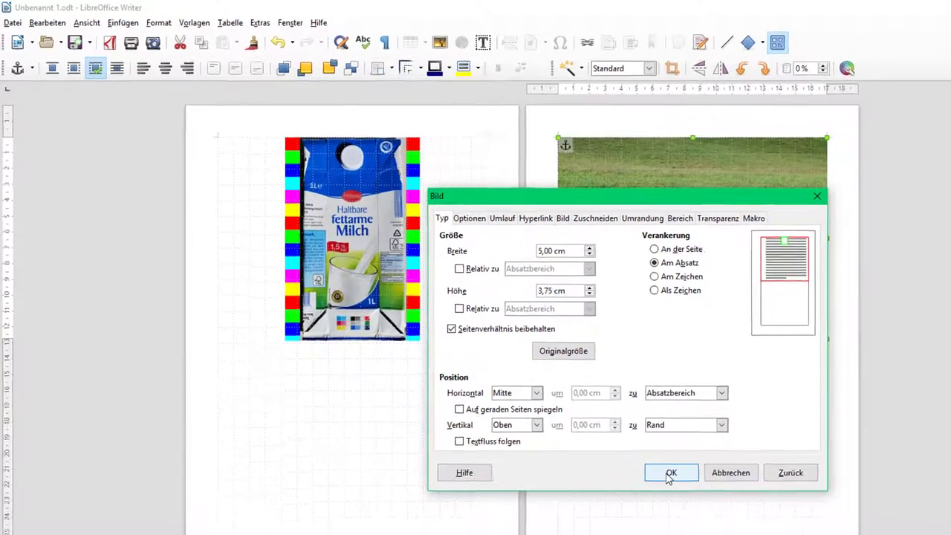
click(670, 474)
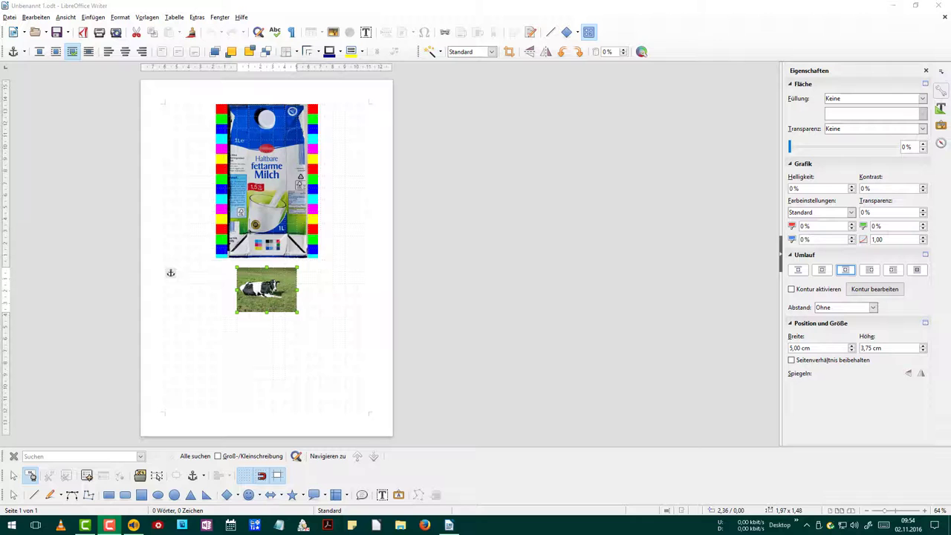
Enlarge the milk carton picture freehand to about 12,84 × 19,39 cm and move the cow picture below it.
drag(268, 211, 270, 209)
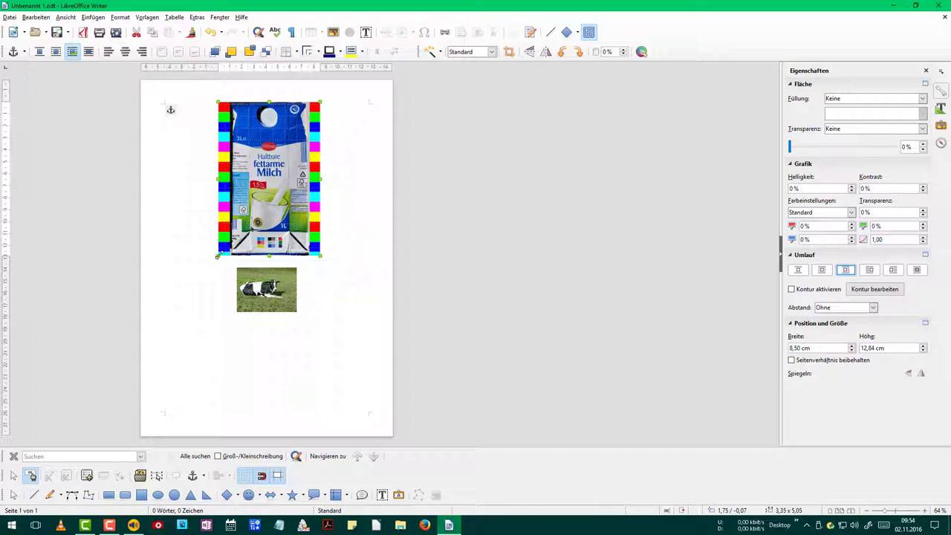
drag(218, 256, 165, 307)
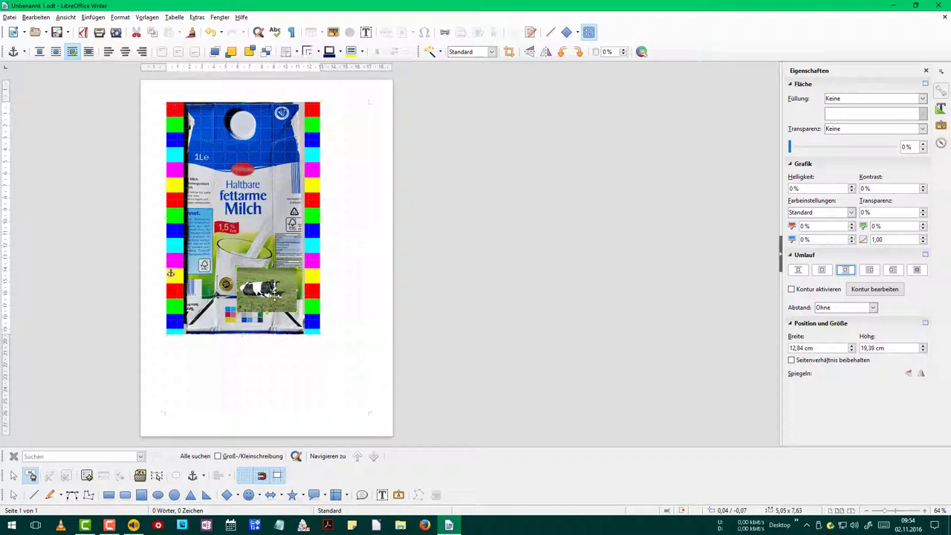
drag(265, 309, 240, 386)
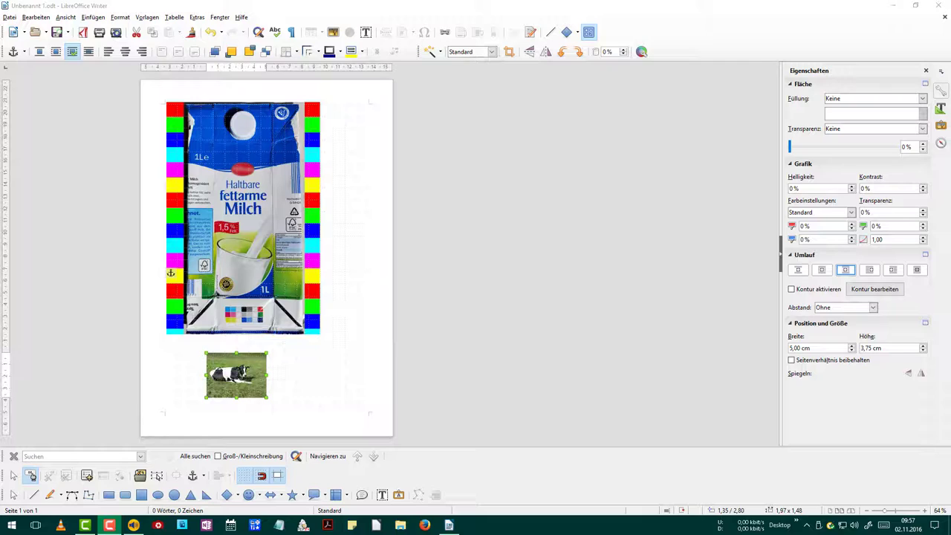
Crop the milk carton picture down to its "Haltbare fettarme Milch" lettering and deselect it.
click(229, 220)
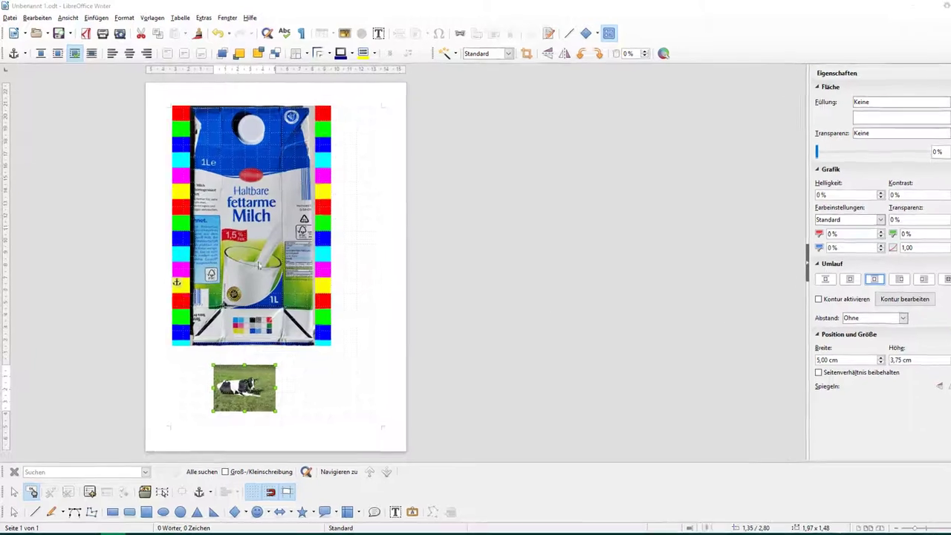
right_click(230, 220)
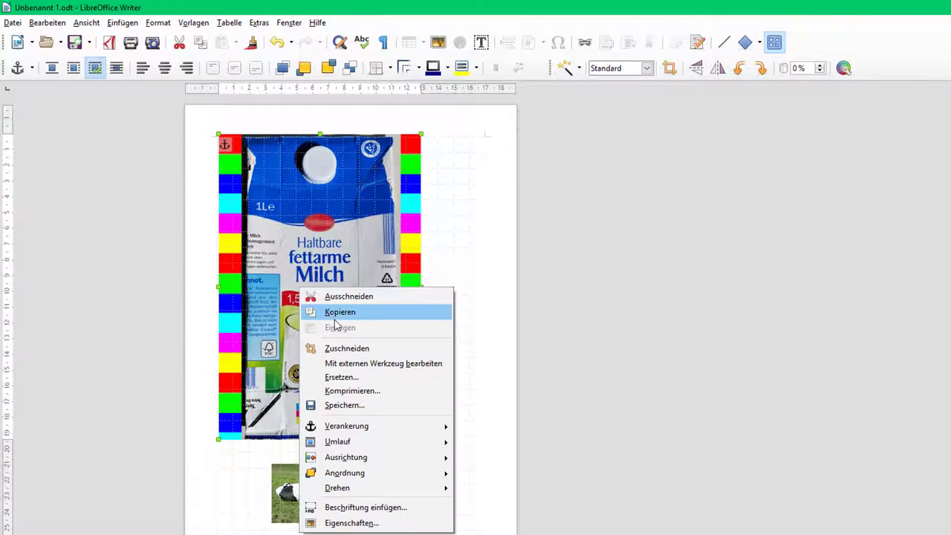
click(346, 348)
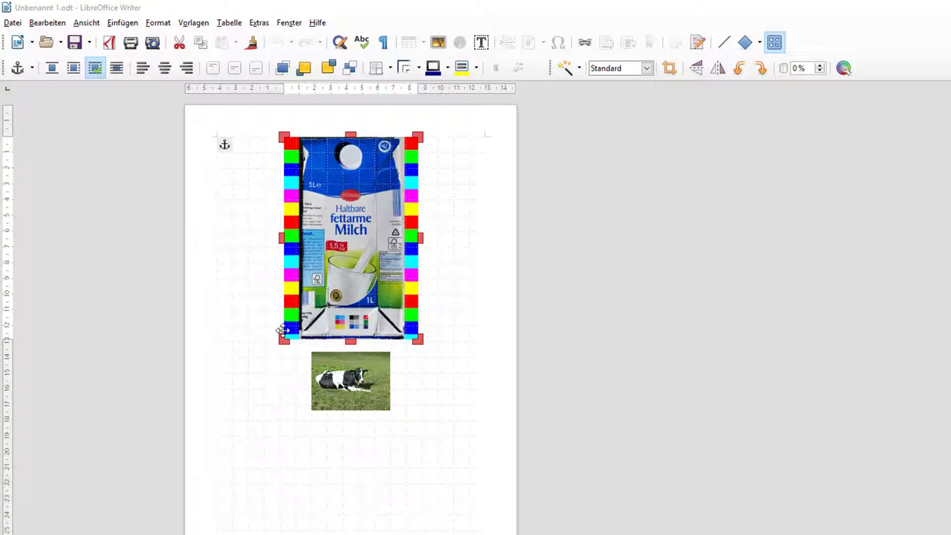
drag(283, 339, 324, 239)
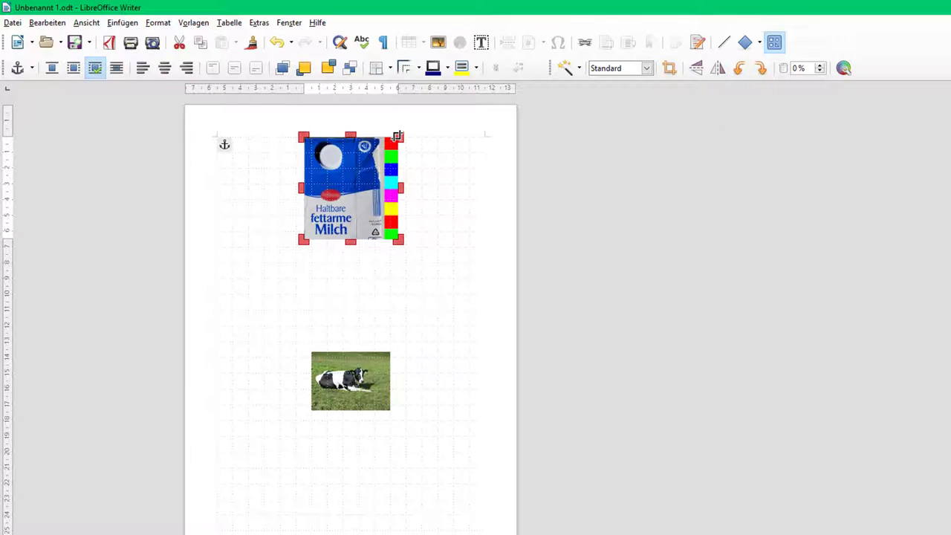
drag(398, 137, 359, 202)
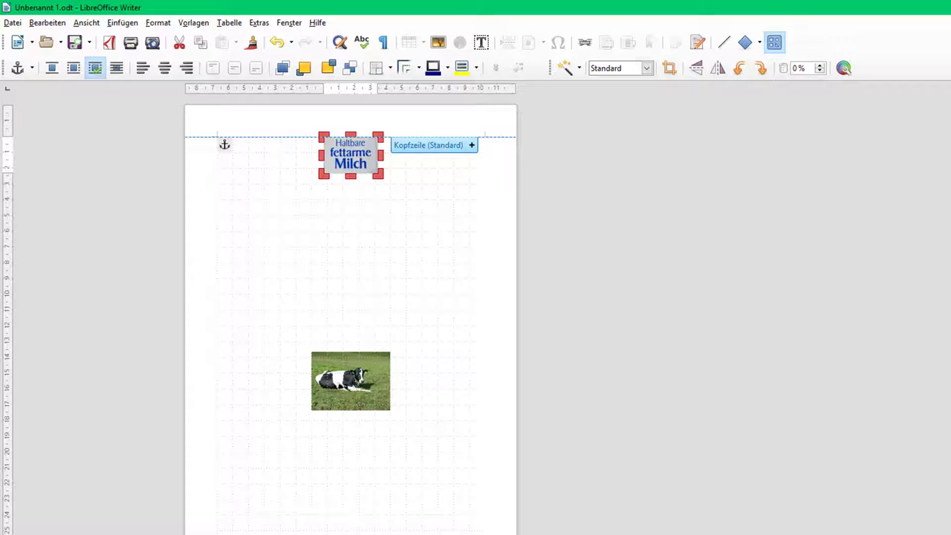
click(520, 293)
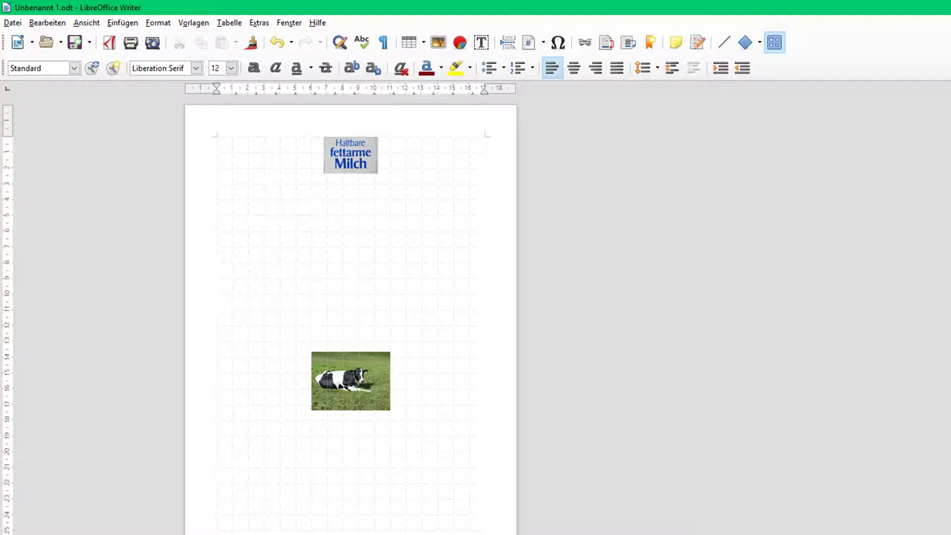